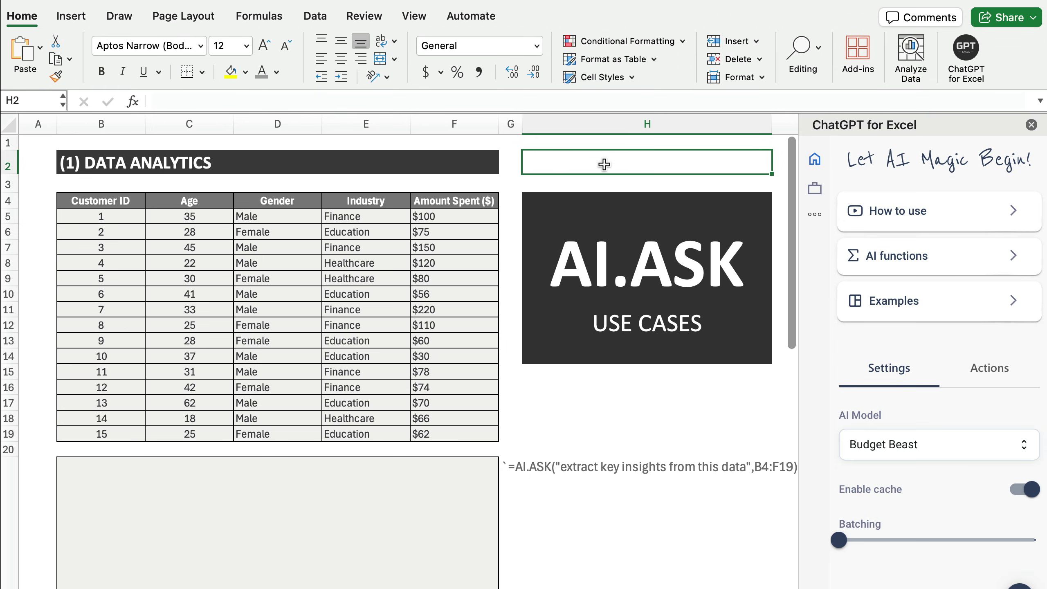
pyautogui.doubleClick(604, 164)
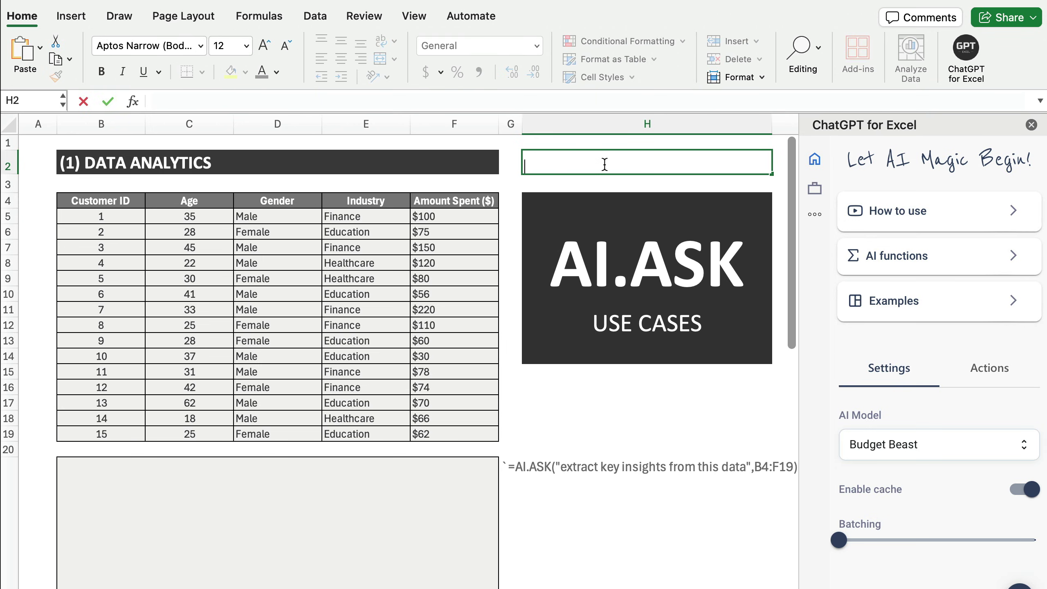
pyautogui.write('=AI')
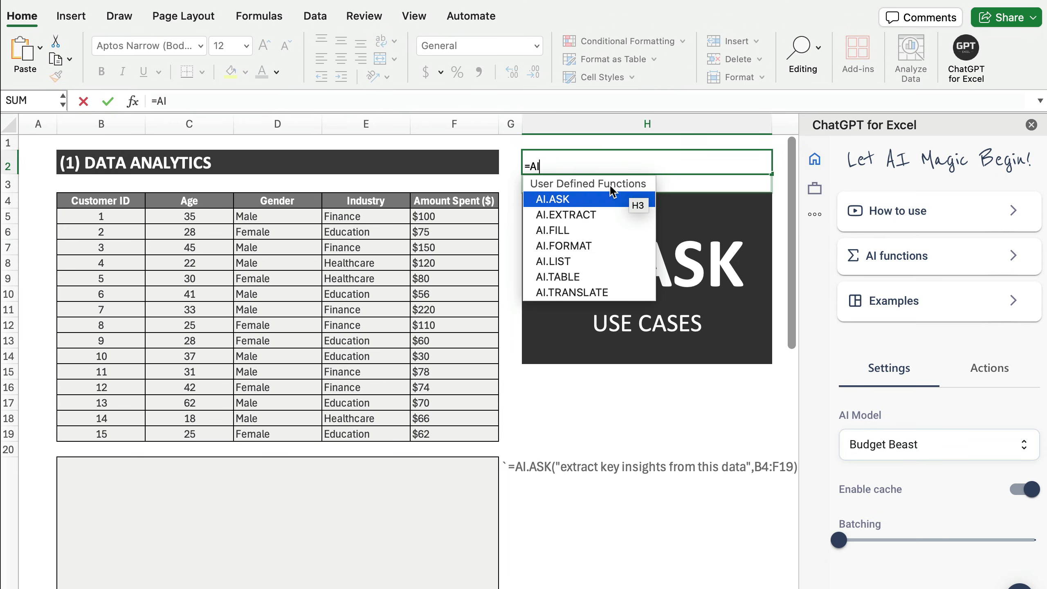
pyautogui.press('BackSpace')
pyautogui.press('BackSpace')
pyautogui.press('BackSpace')
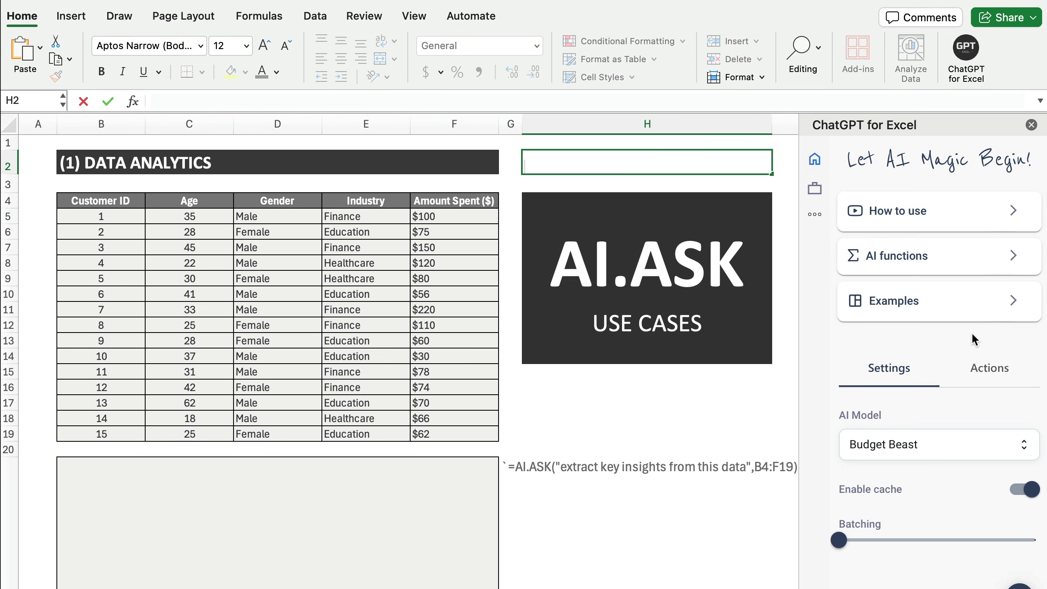
pyautogui.click(747, 312)
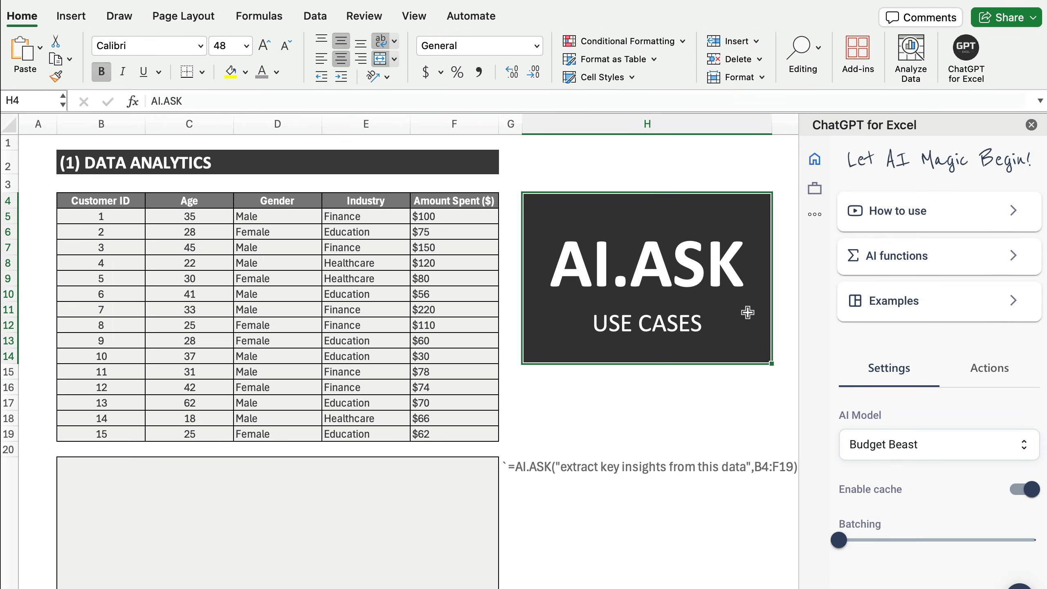
# Enter =AI.ASK("extract key insights from this data",B4:F19) in the blank merged cell B21 below the customer table.
pyautogui.click(178, 158)
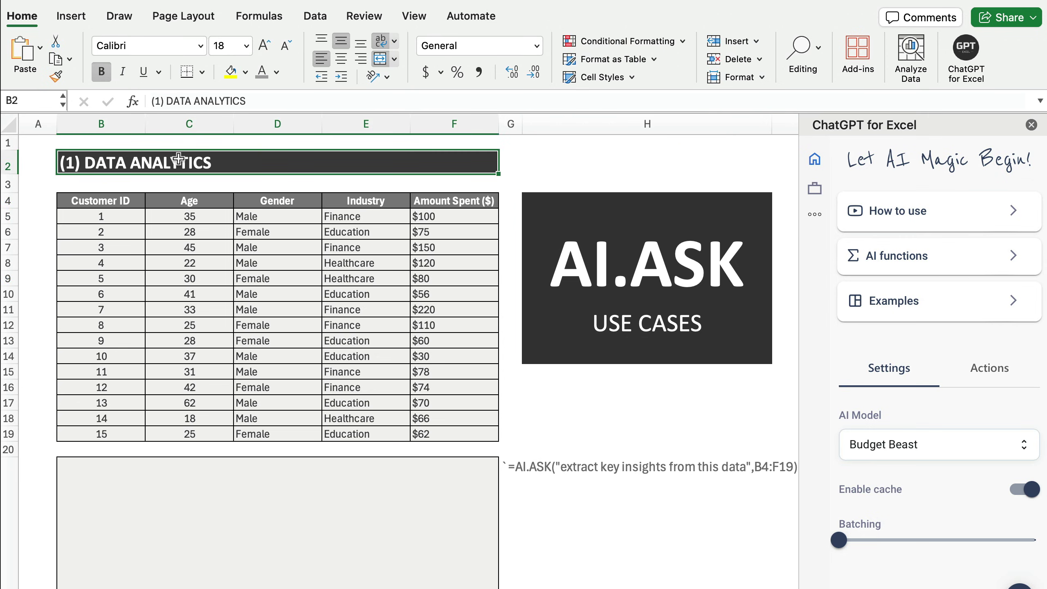
pyautogui.moveTo(96, 204); pyautogui.dragTo(481, 428)
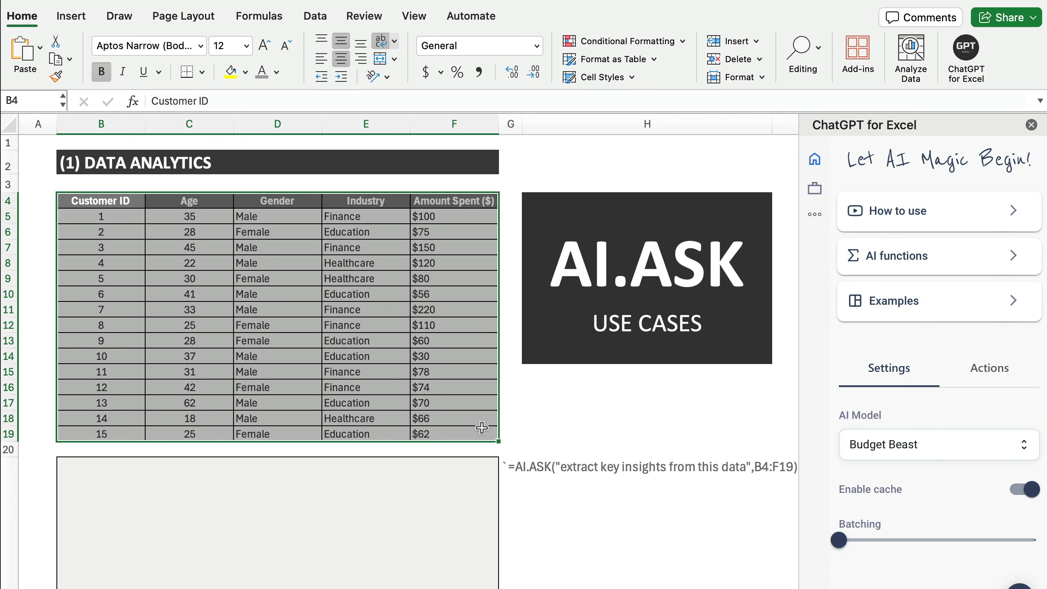
pyautogui.click(411, 501)
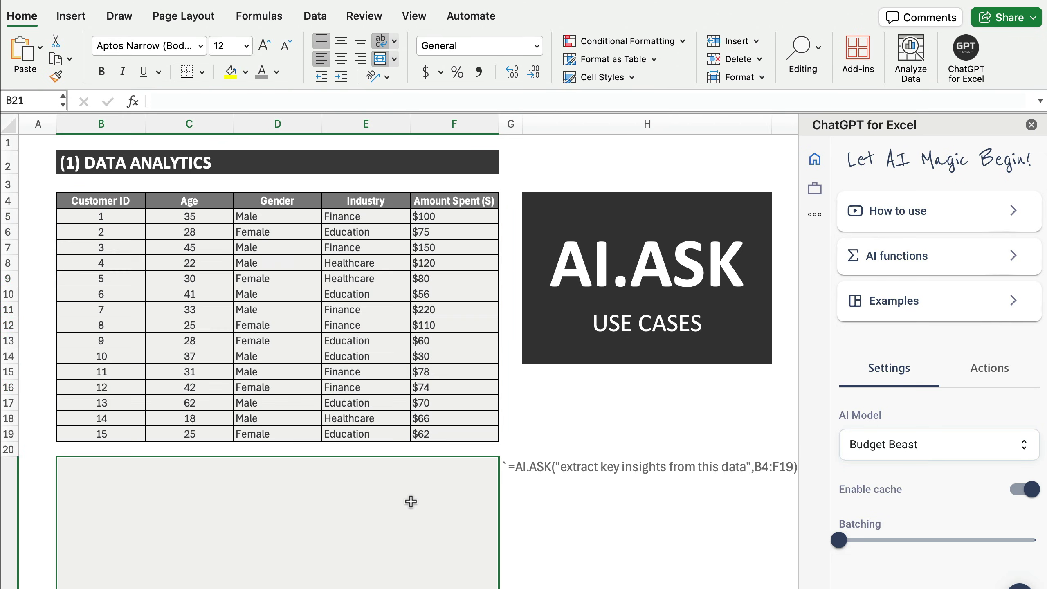
pyautogui.write('=AI')
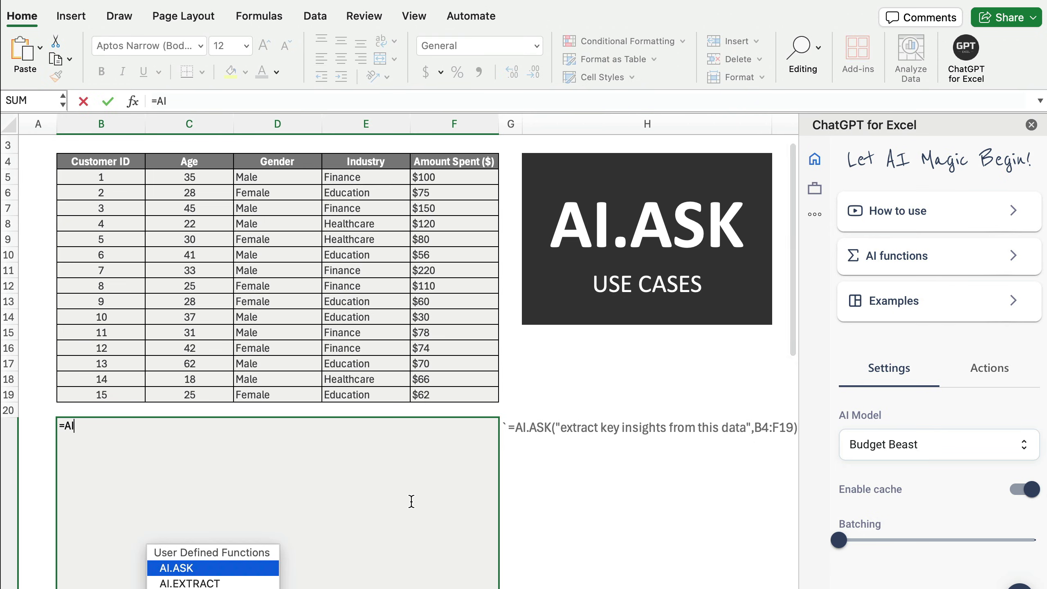
pyautogui.doubleClick(259, 571)
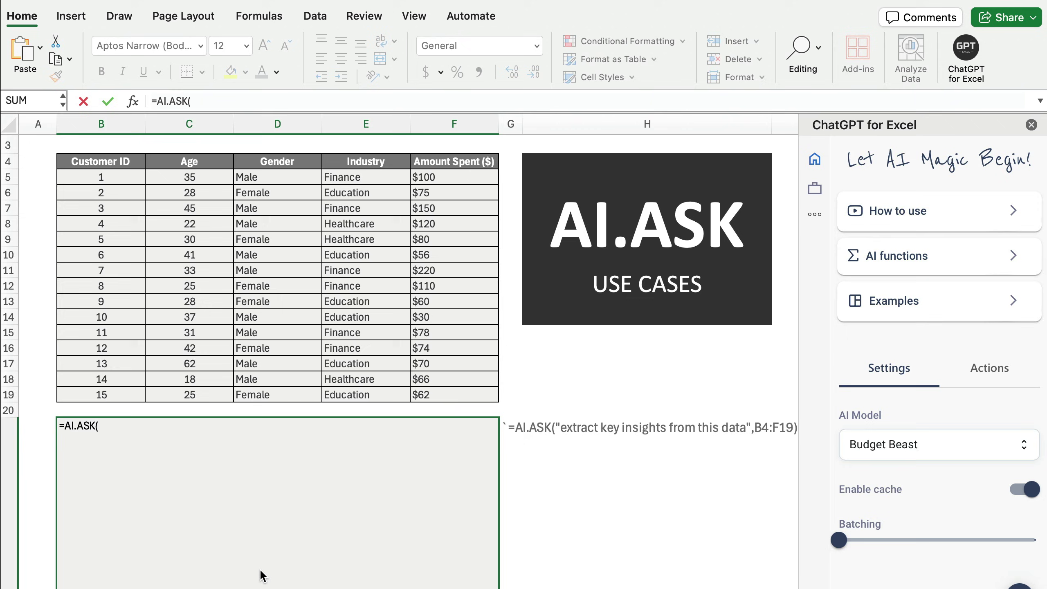
pyautogui.write('"extract ke')
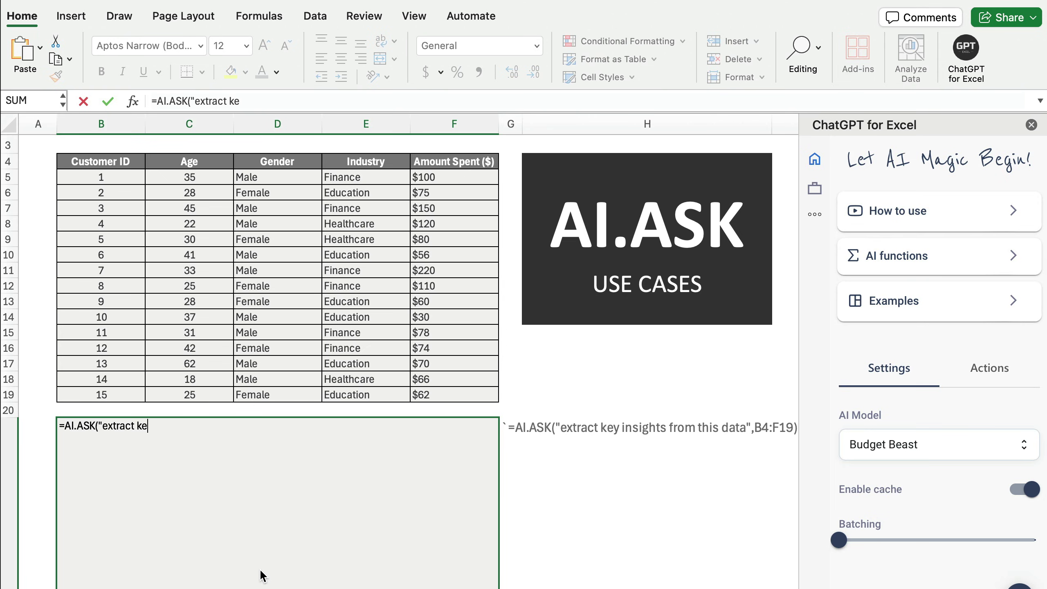
pyautogui.write('y insights f')
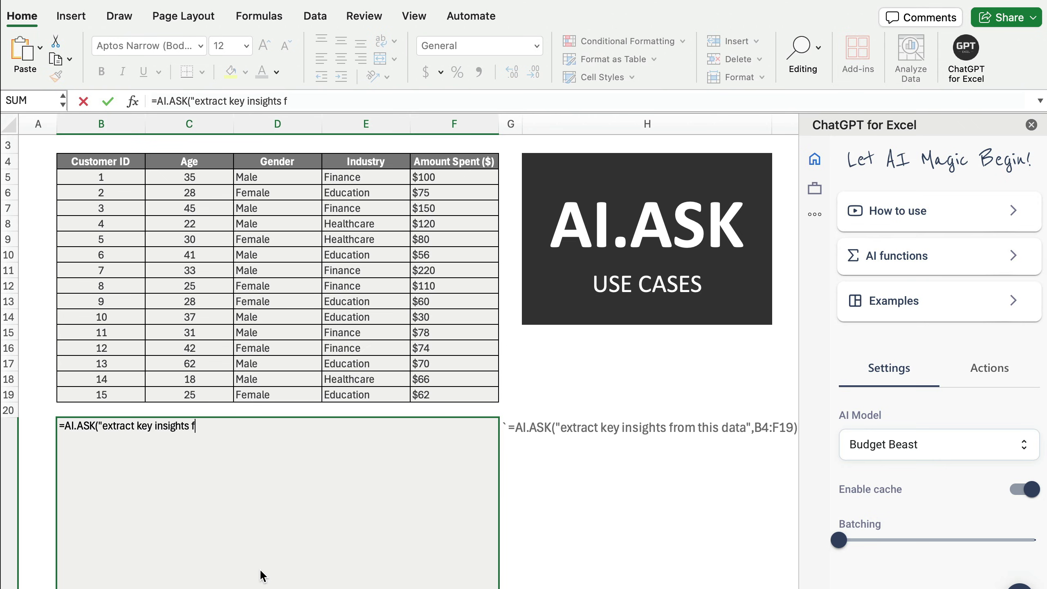
pyautogui.write('rom this data"')
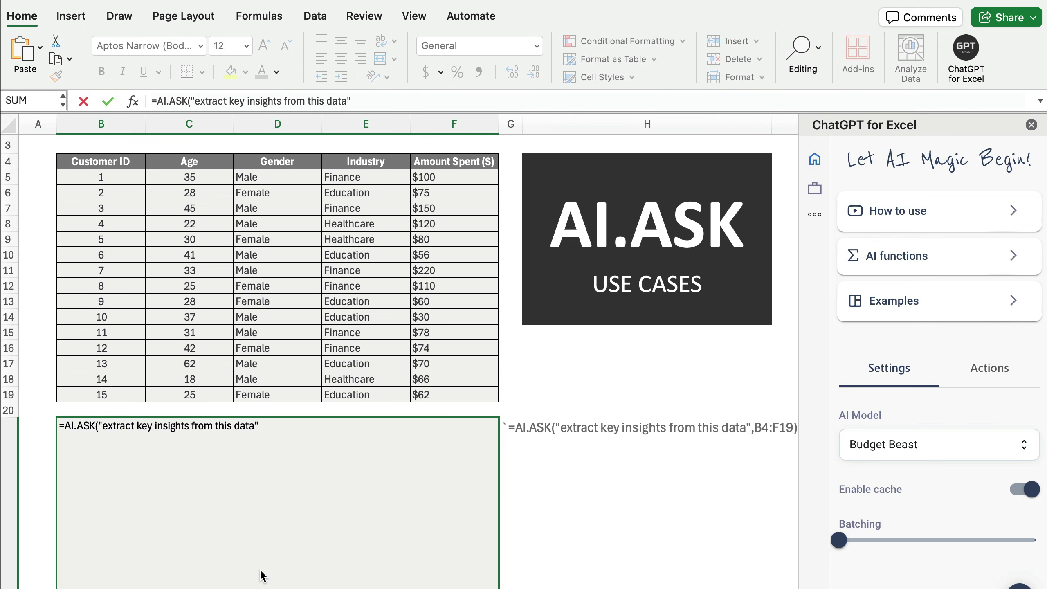
pyautogui.write(',')
pyautogui.moveTo(104, 163); pyautogui.dragTo(485, 389)
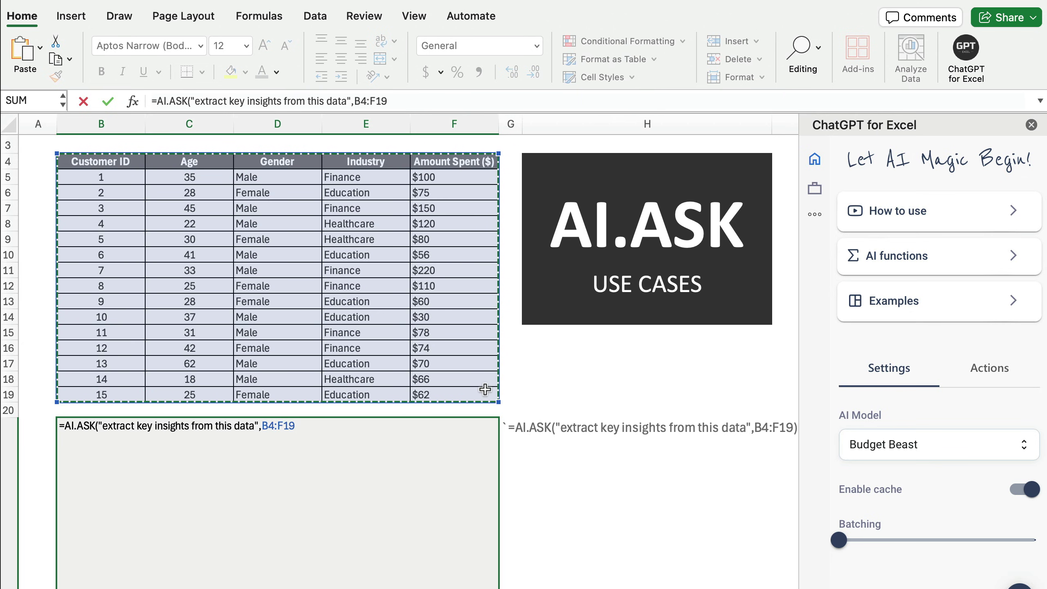
pyautogui.press('Return')
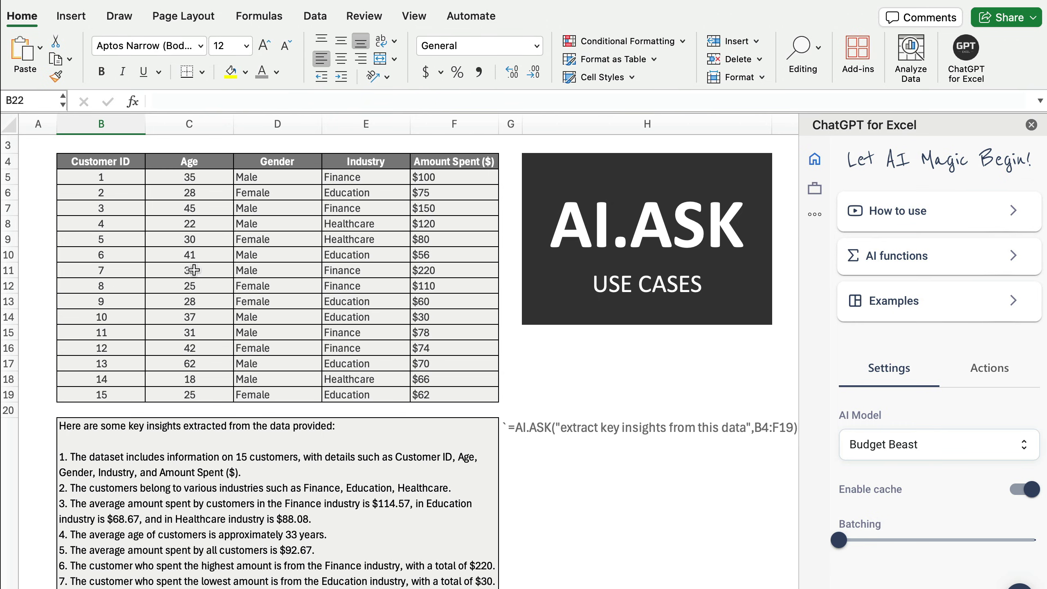
# Generate the video script in answer cell C26 of the Content Creation section with =AI.ASK(C25).
pyautogui.scroll(-3, 206, 329)
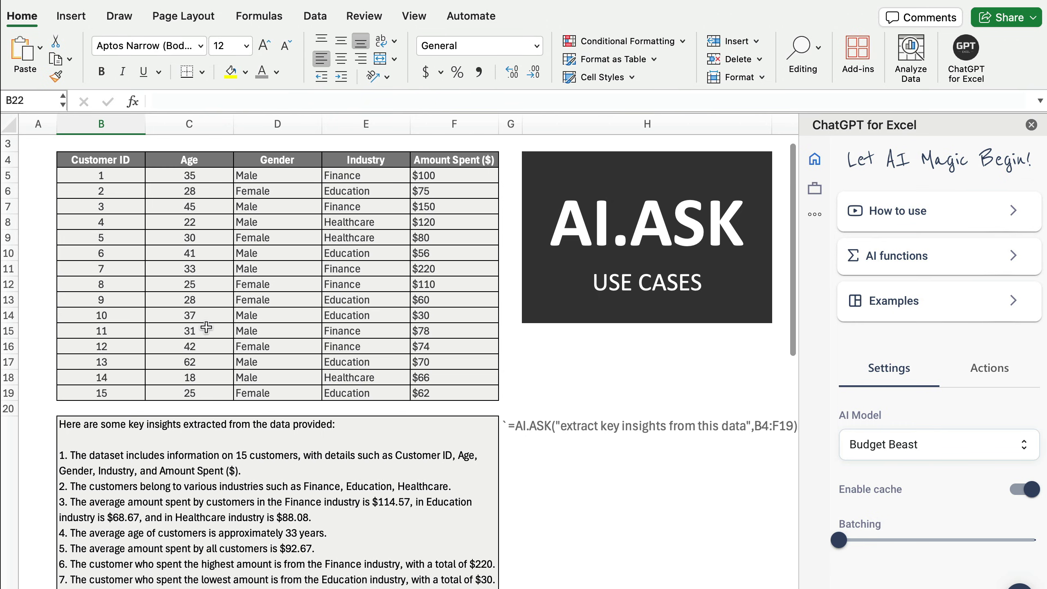
pyautogui.scroll(-15, 209, 326)
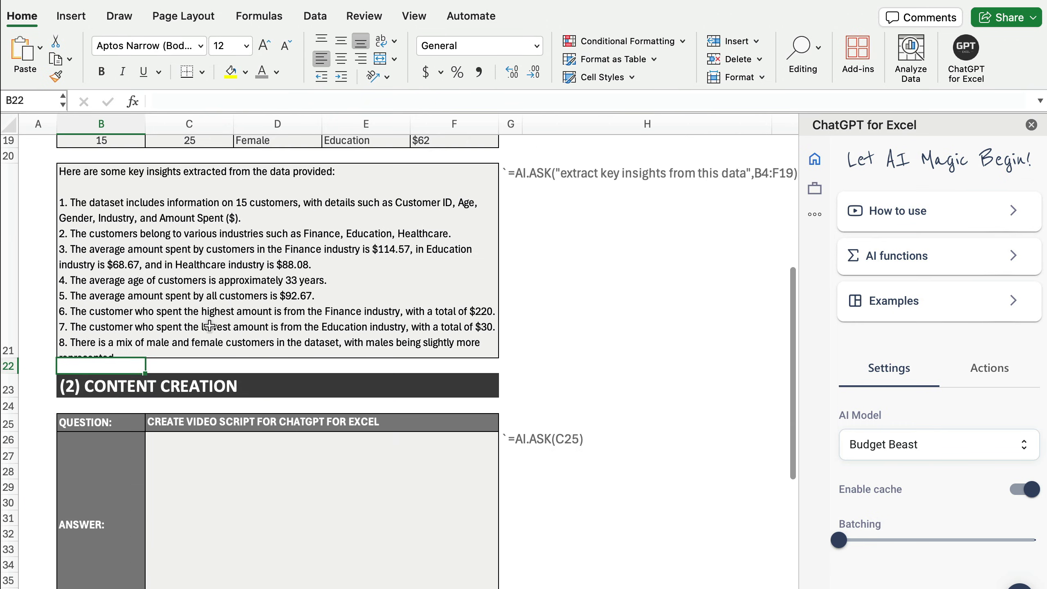
pyautogui.scroll(-2, 210, 325)
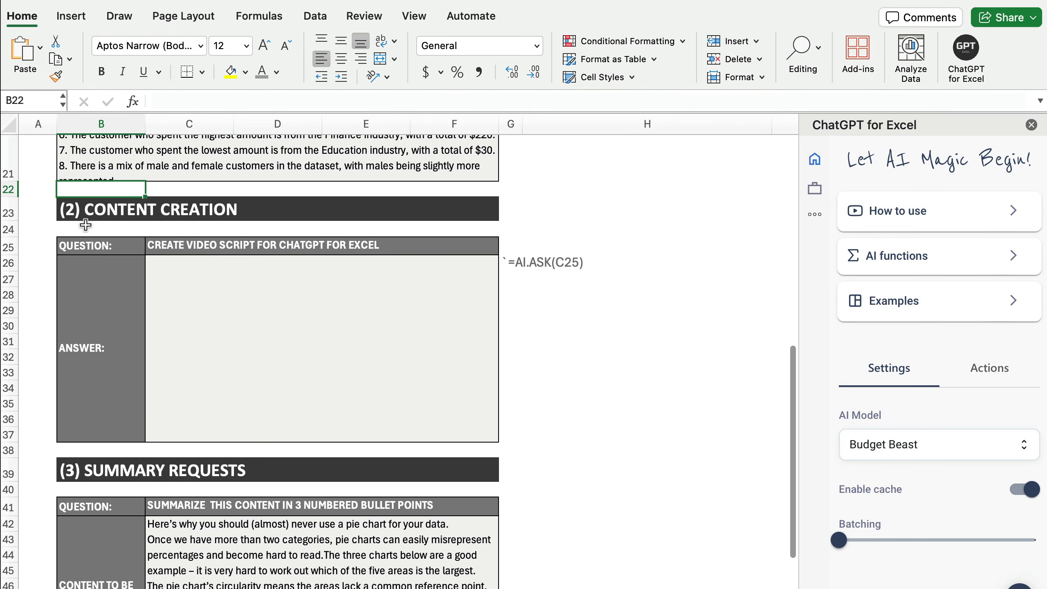
pyautogui.click(74, 247)
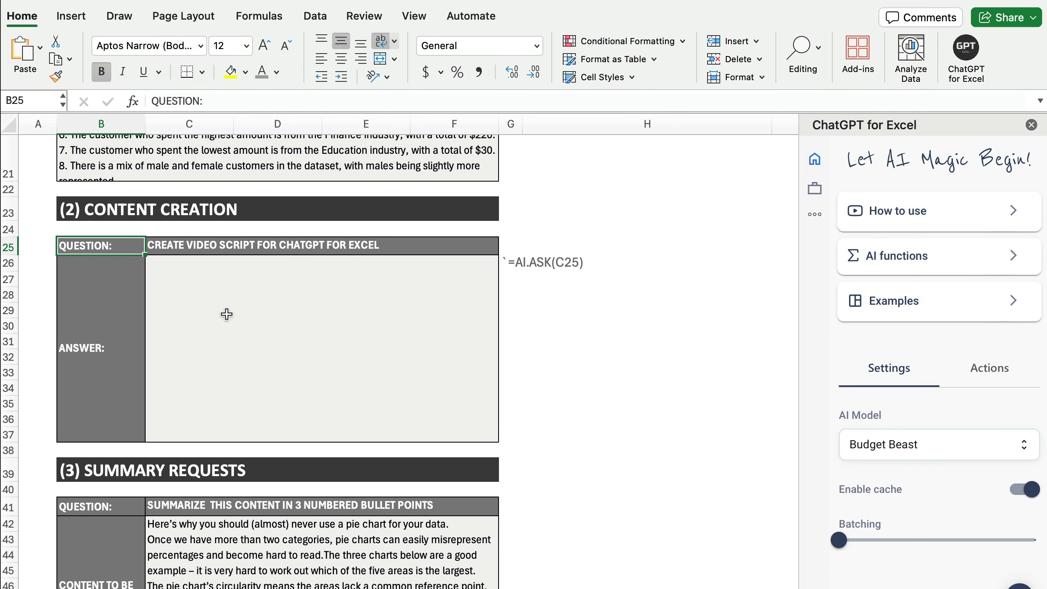
pyautogui.doubleClick(226, 314)
pyautogui.write('=ai')
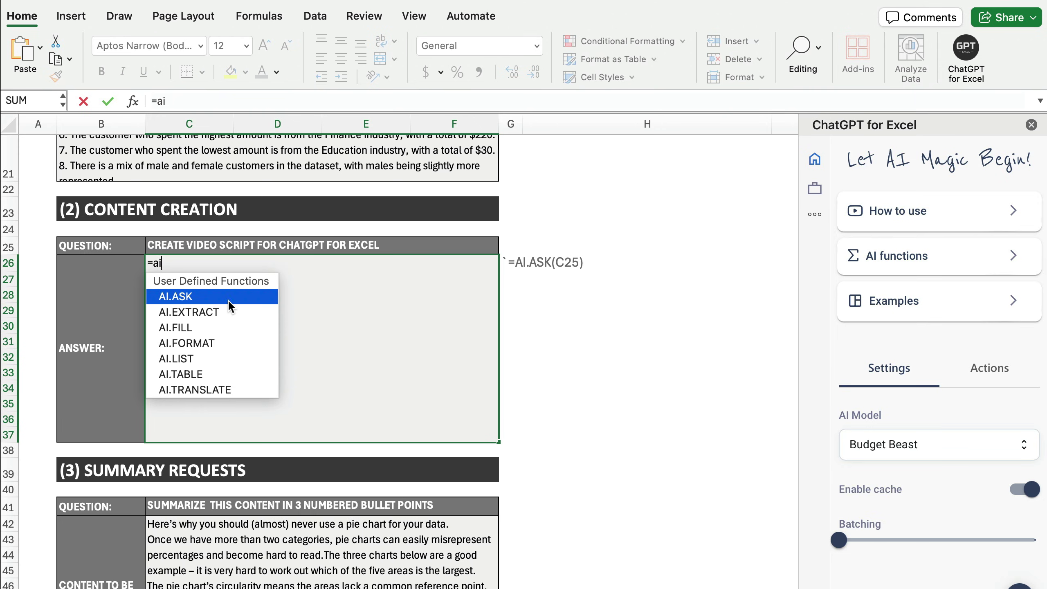
pyautogui.doubleClick(227, 299)
pyautogui.click(169, 246)
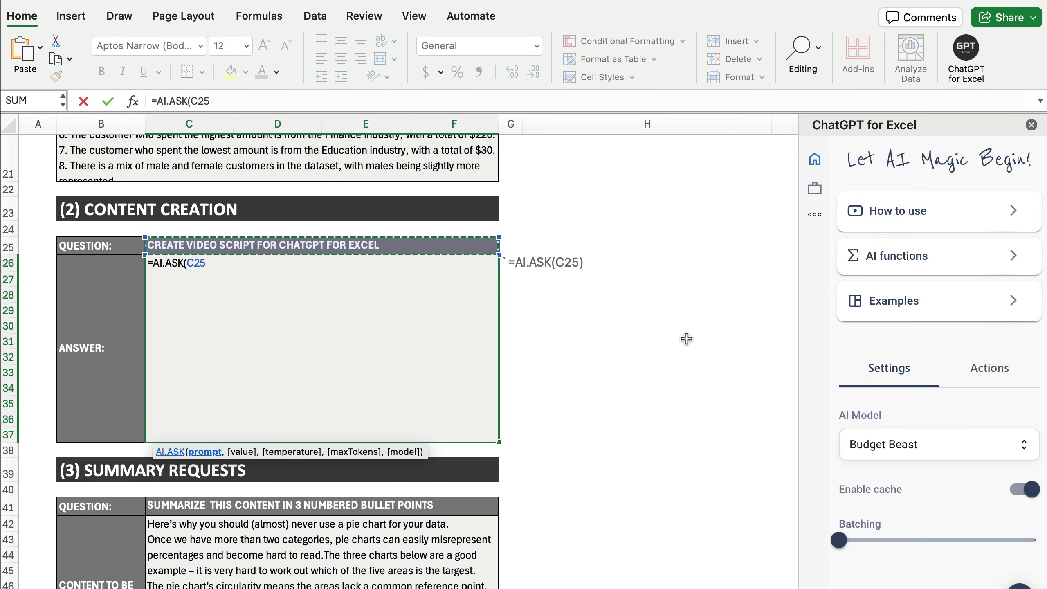
pyautogui.write(')')
pyautogui.press('Return')
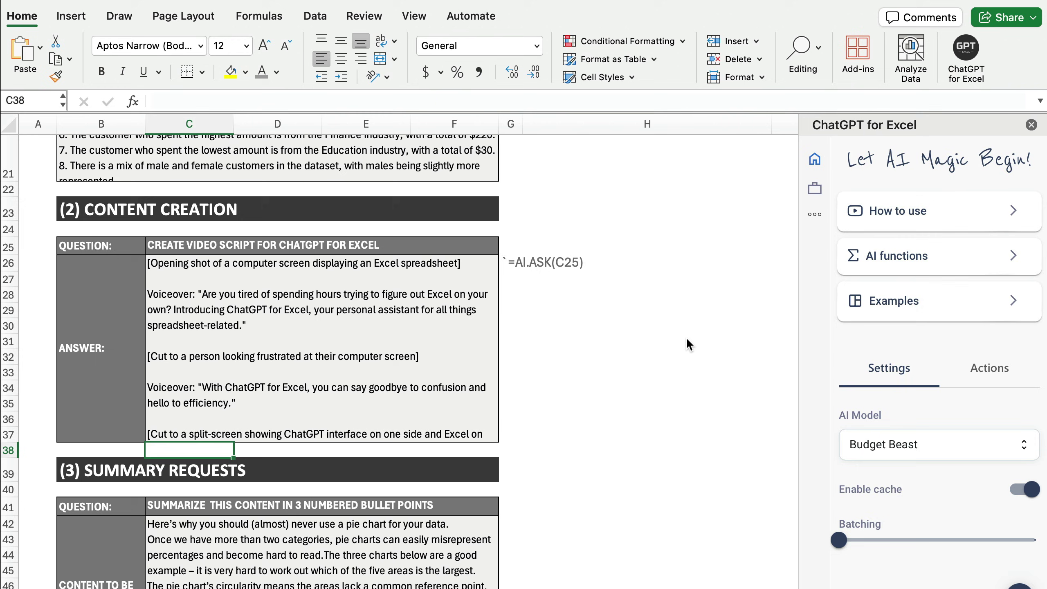
pyautogui.click(217, 356)
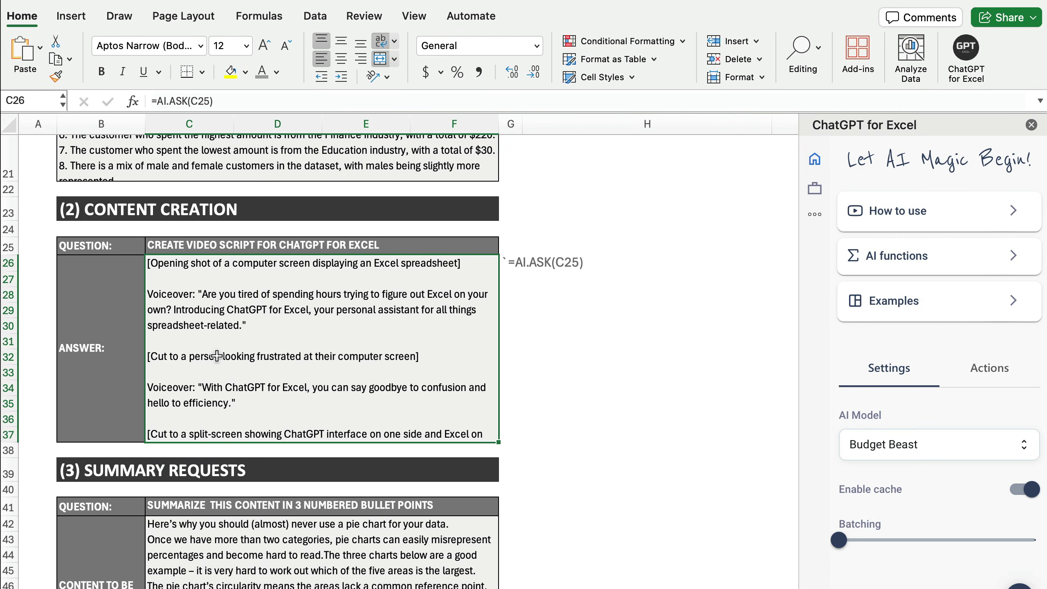
# Summarize the pie chart text in answer cell C52 of the Summary Requests section with =AI.ASK(C41,C42).
pyautogui.scroll(-5, 222, 355)
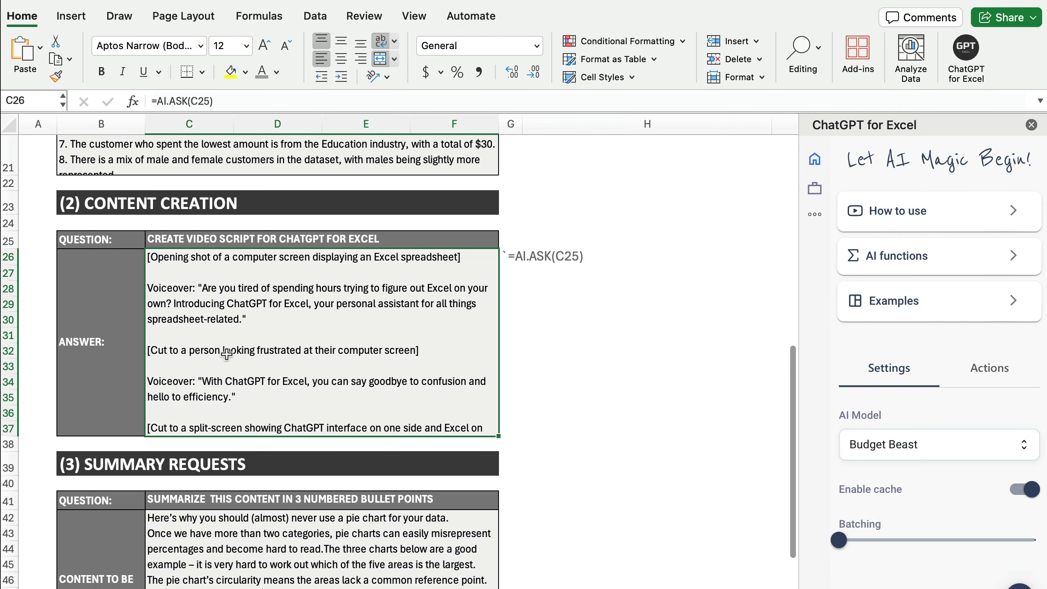
pyautogui.scroll(-5, 226, 353)
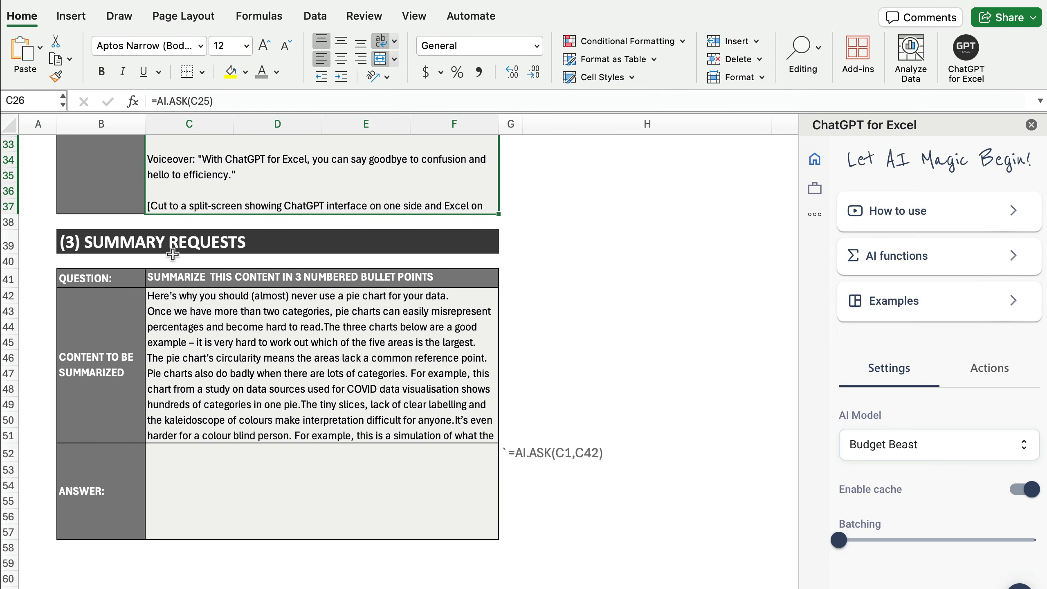
pyautogui.doubleClick(200, 332)
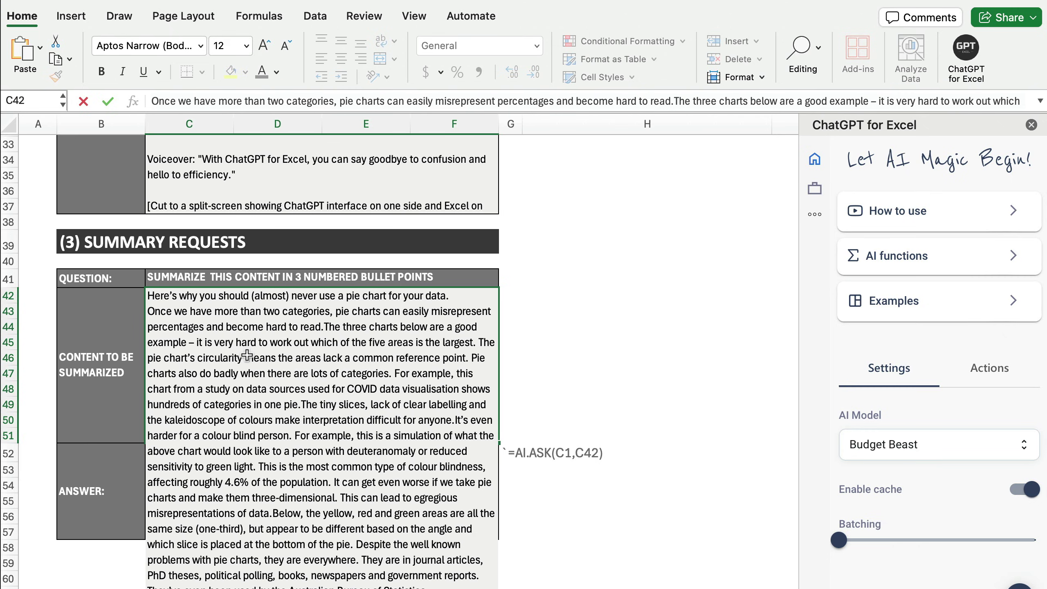
pyautogui.click(98, 342)
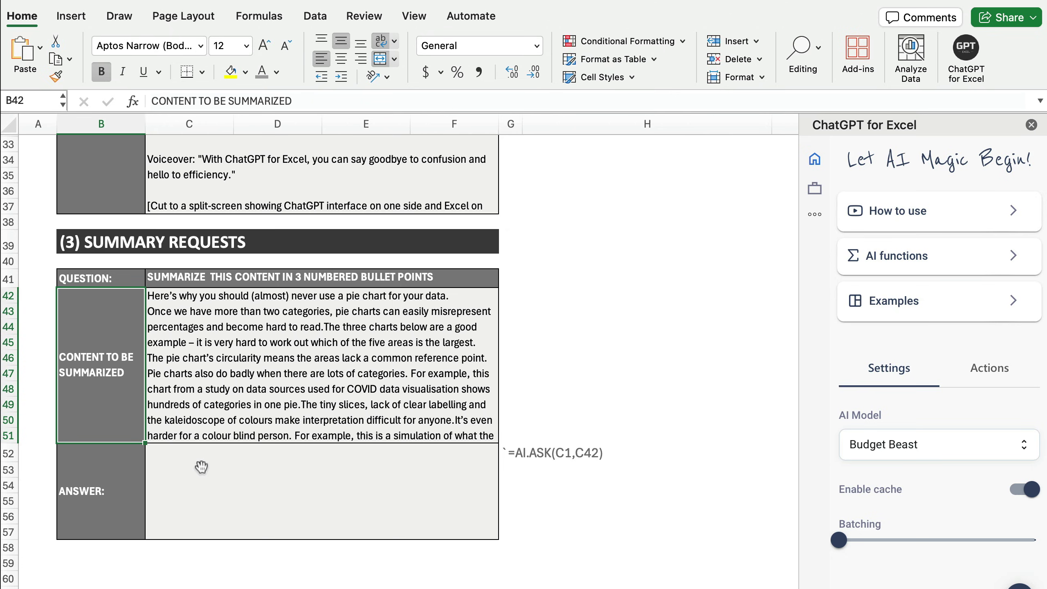
pyautogui.click(208, 486)
pyautogui.write('=')
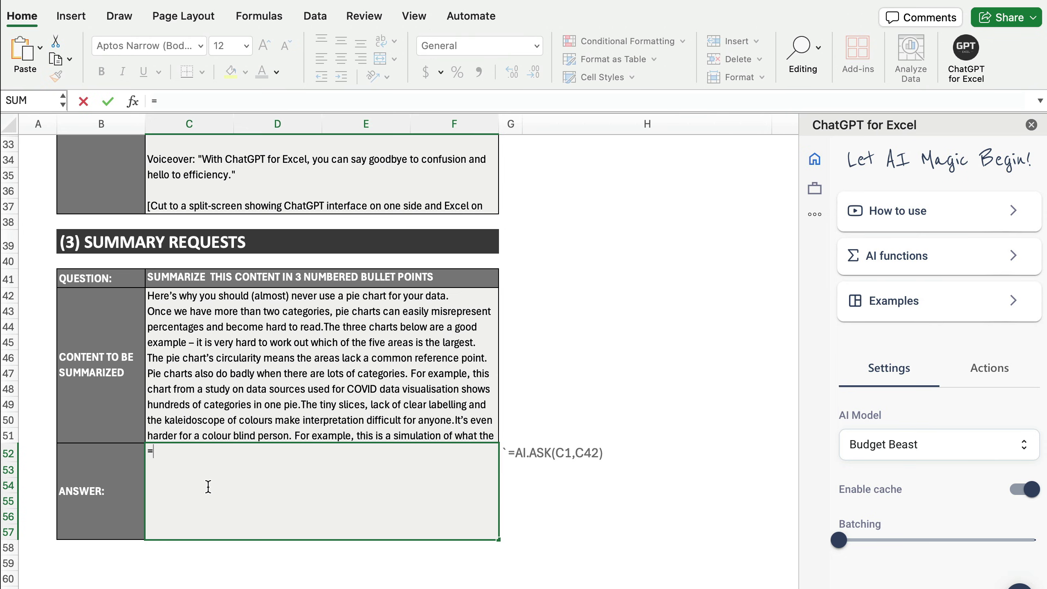
pyautogui.write('ai.ask')
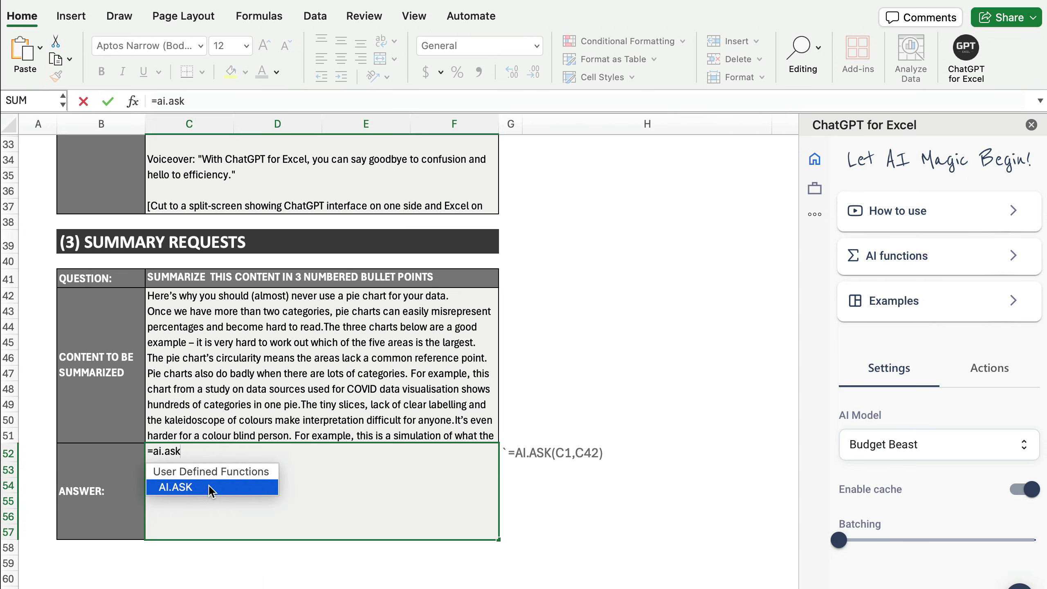
pyautogui.doubleClick(210, 487)
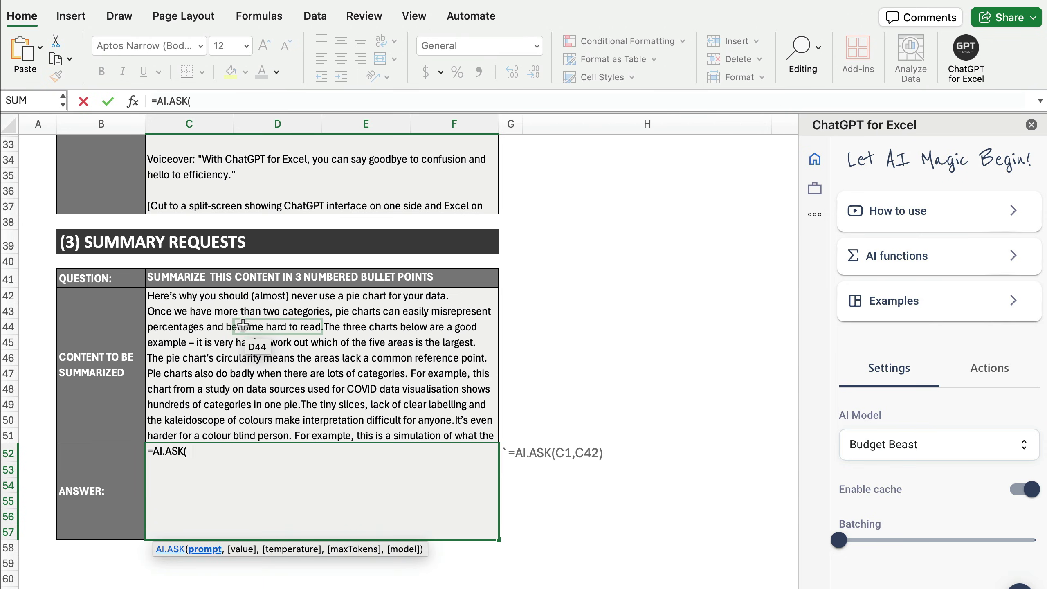
pyautogui.click(180, 284)
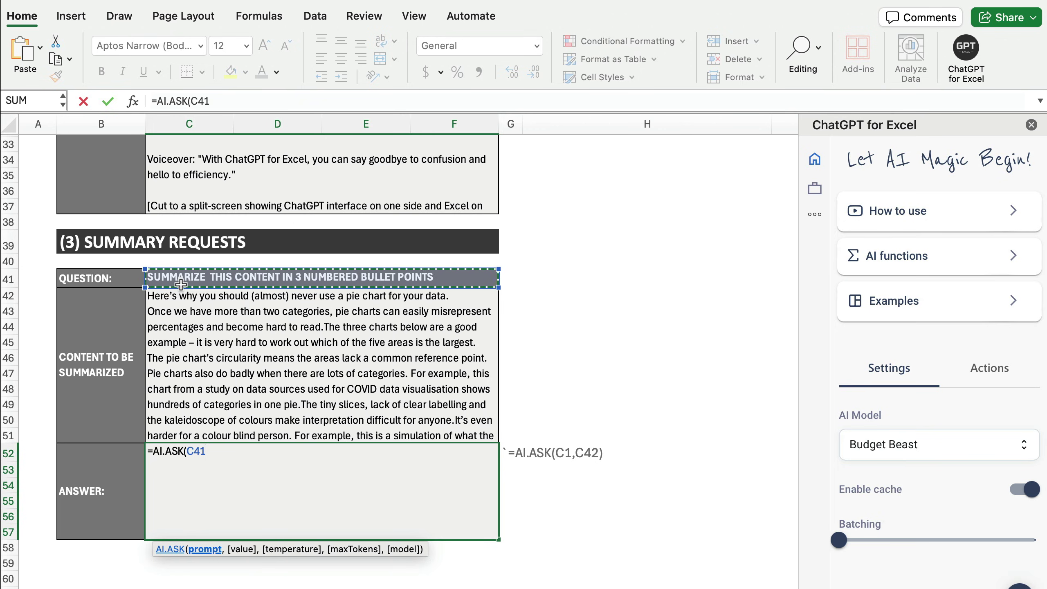
pyautogui.write(',')
pyautogui.click(197, 338)
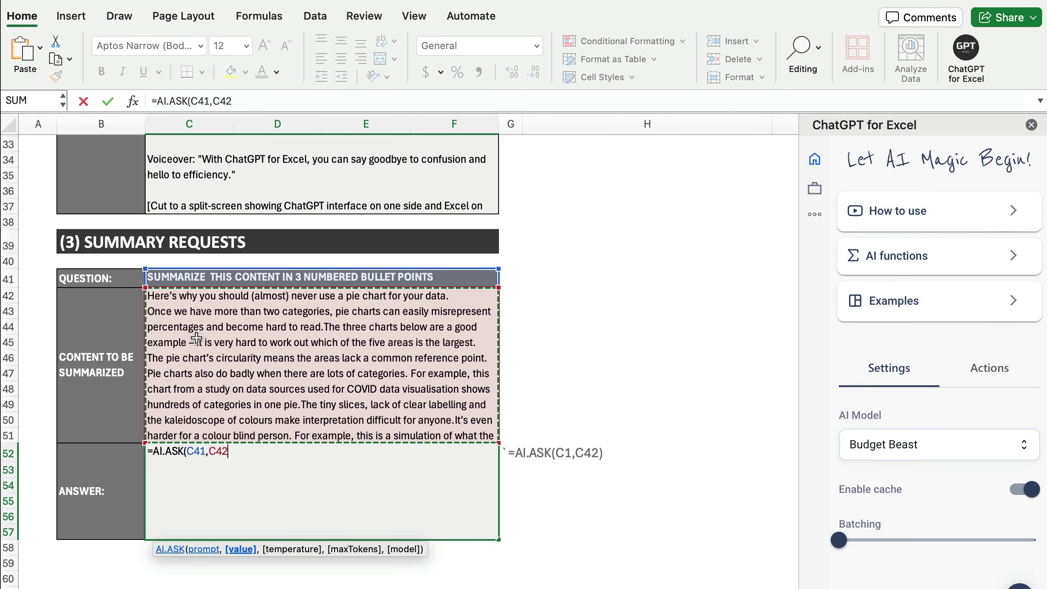
pyautogui.write(')')
pyautogui.press('Return')
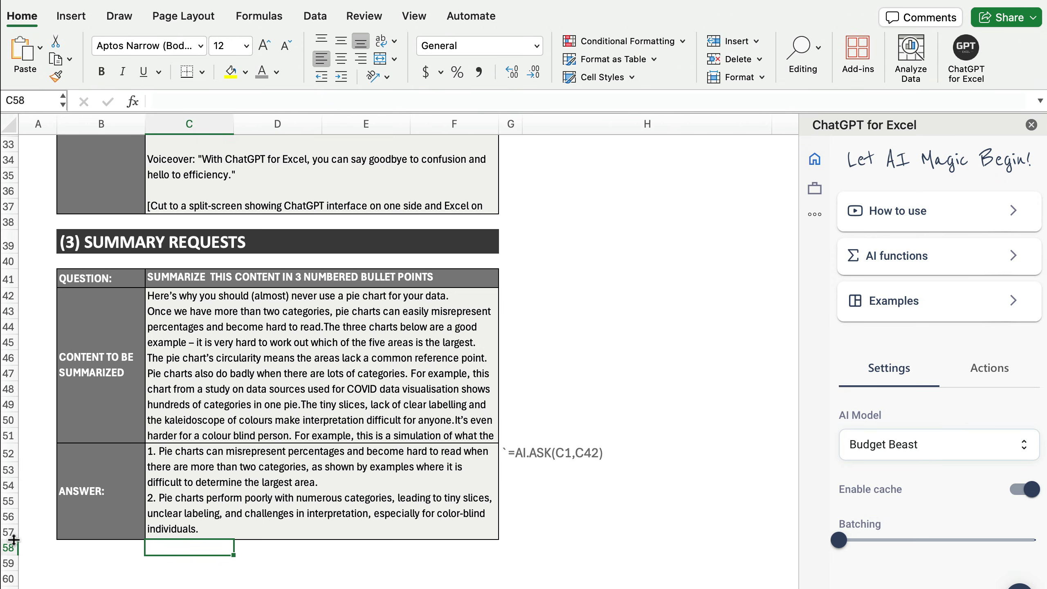
# Increase the height of row 57 to fit more of the summary answer.
pyautogui.moveTo(12, 539); pyautogui.dragTo(19, 571)
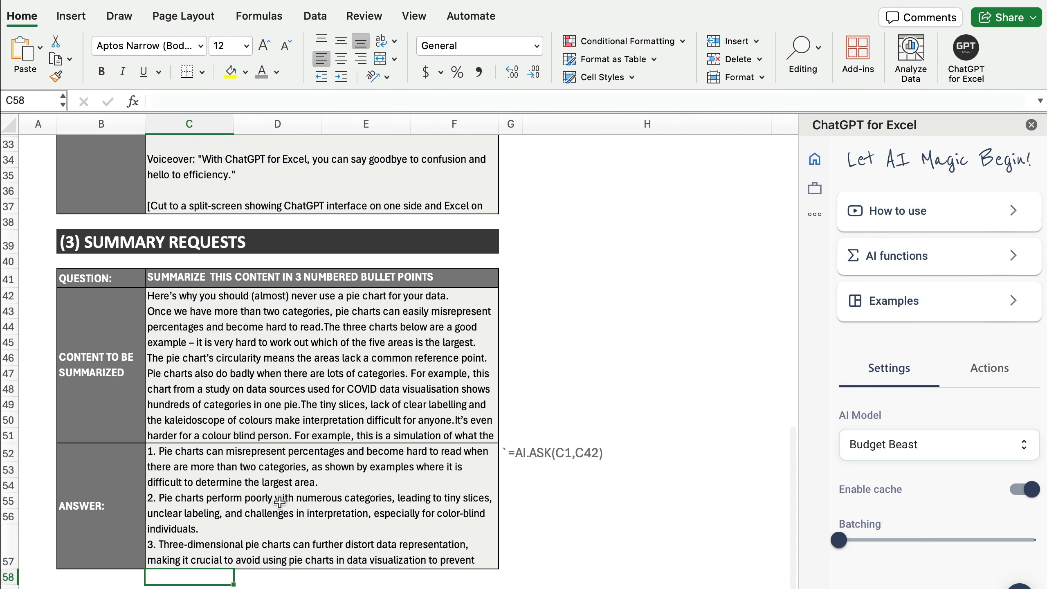
pyautogui.click(329, 355)
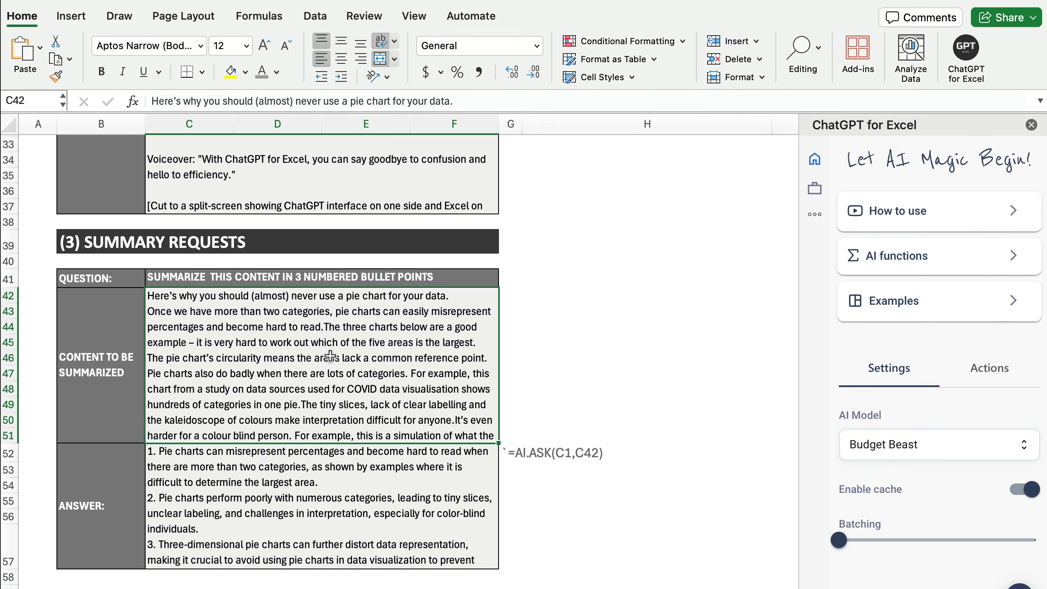
pyautogui.scroll(15, 330, 355)
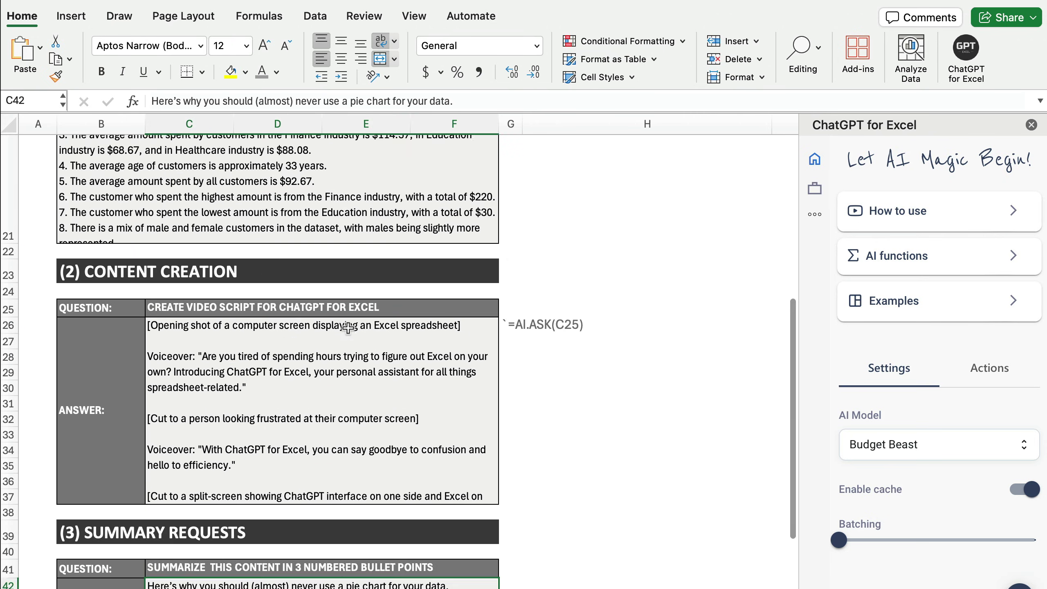